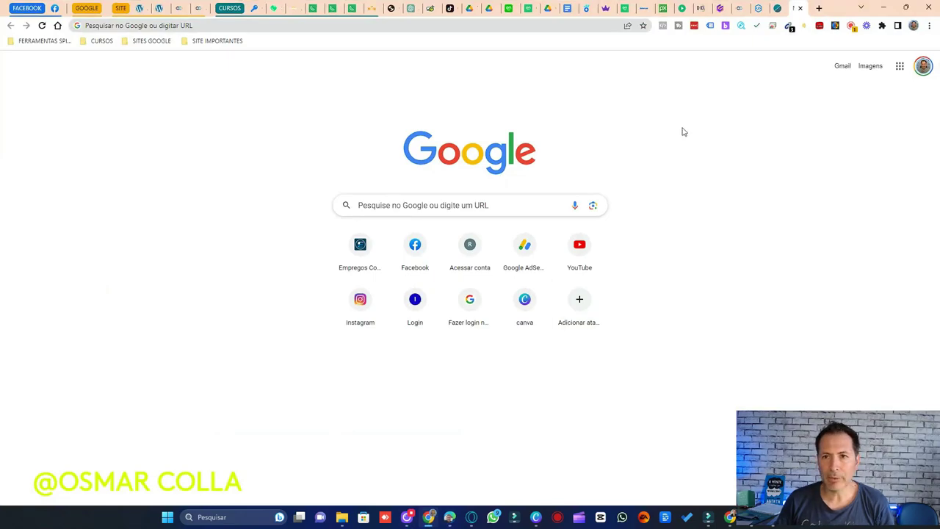
Review the browser's download history down to the older entries, and return to the new tab page
{"action": "left_click", "coordinate": [930, 26]}
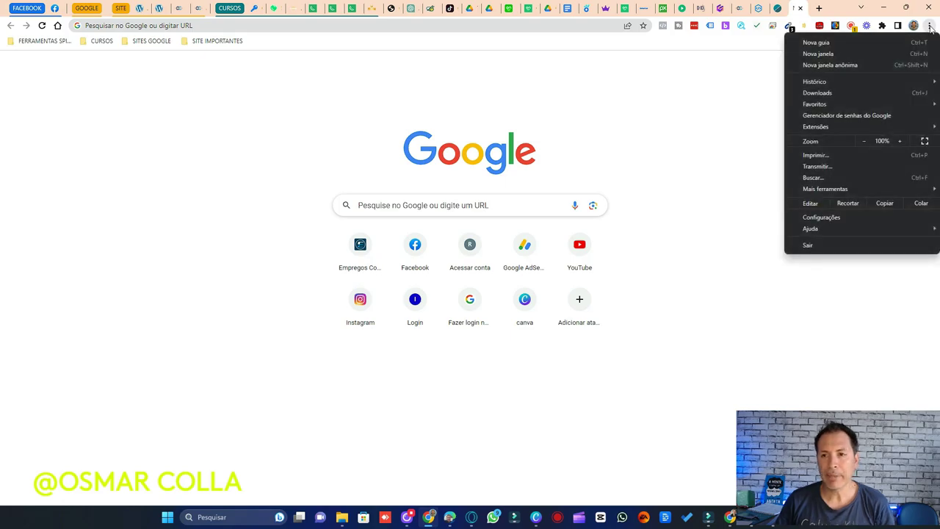
{"action": "left_click", "coordinate": [816, 92]}
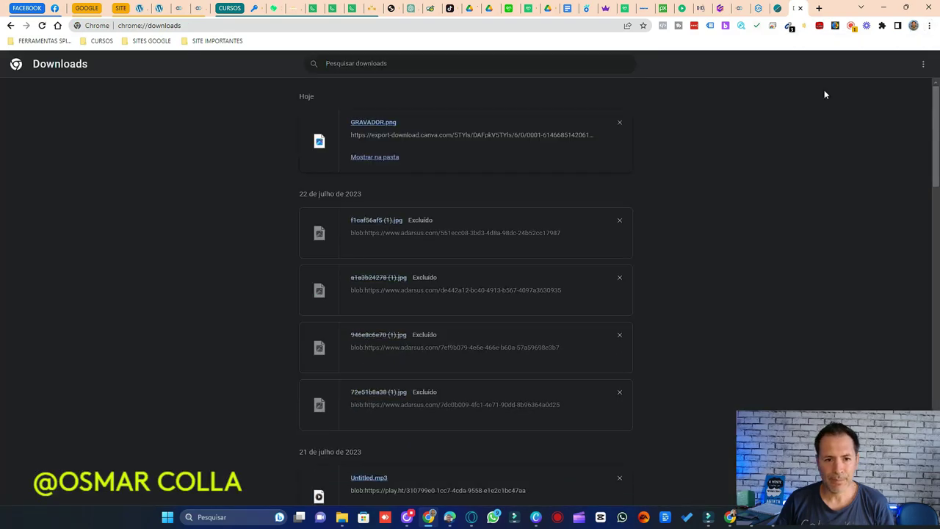
{"action": "scroll", "coordinate": [605, 160], "scroll_direction": "down", "scroll_amount": 6}
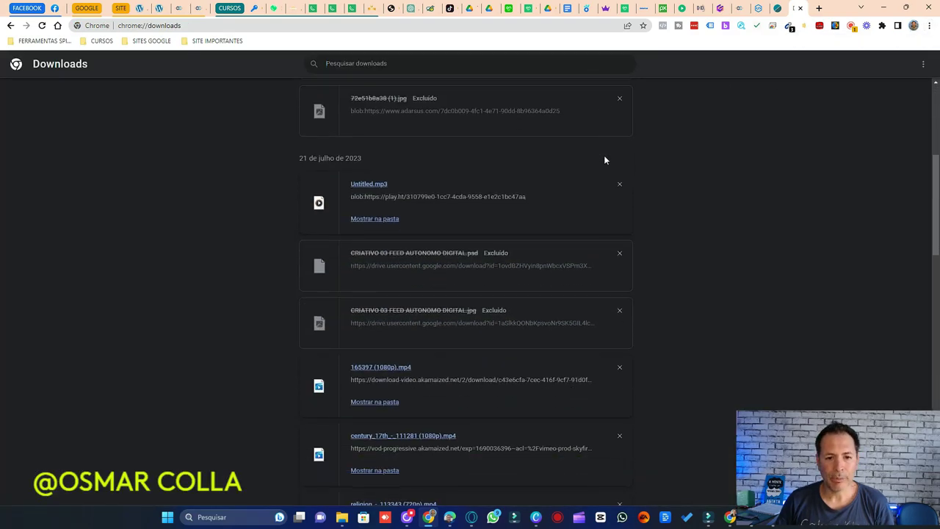
{"action": "scroll", "coordinate": [605, 159], "scroll_direction": "down", "scroll_amount": 2}
{"action": "scroll", "coordinate": [605, 160], "scroll_direction": "down", "scroll_amount": 2}
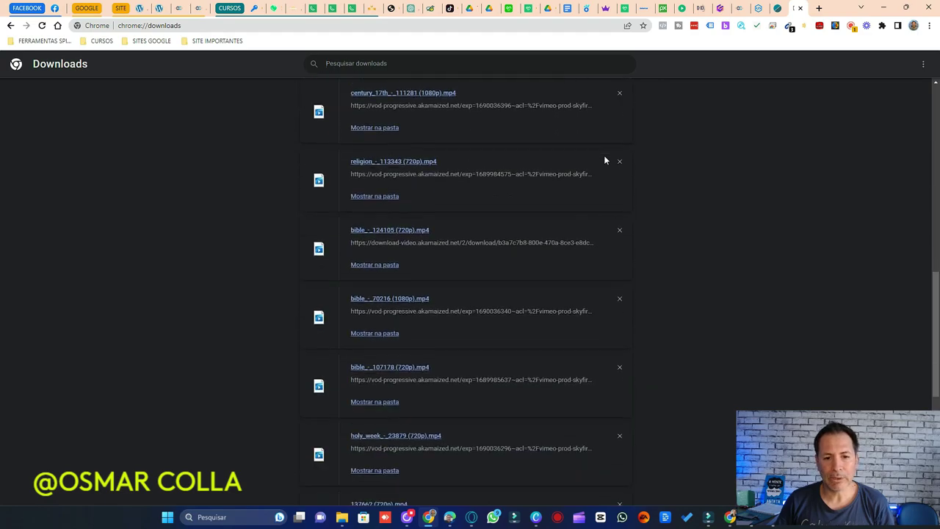
{"action": "scroll", "coordinate": [605, 160], "scroll_direction": "up", "scroll_amount": 8}
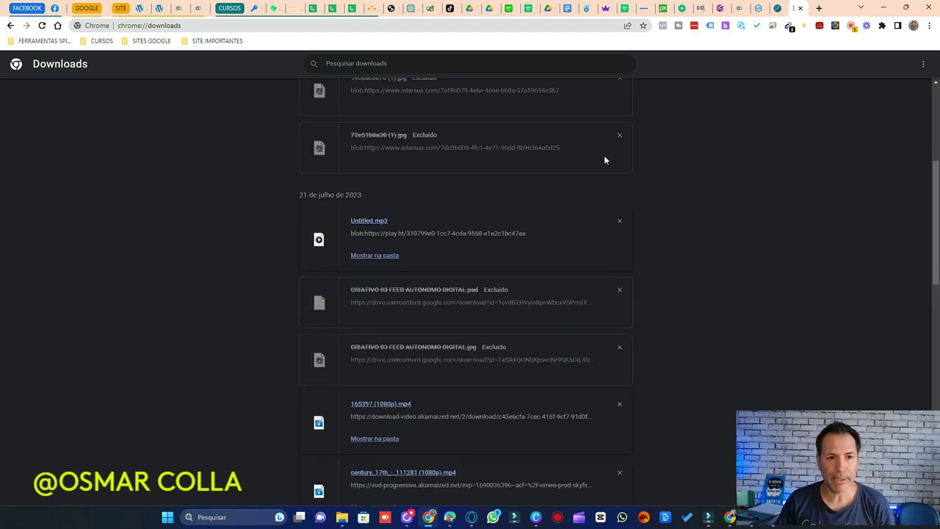
{"action": "scroll", "coordinate": [604, 157], "scroll_direction": "up", "scroll_amount": 1}
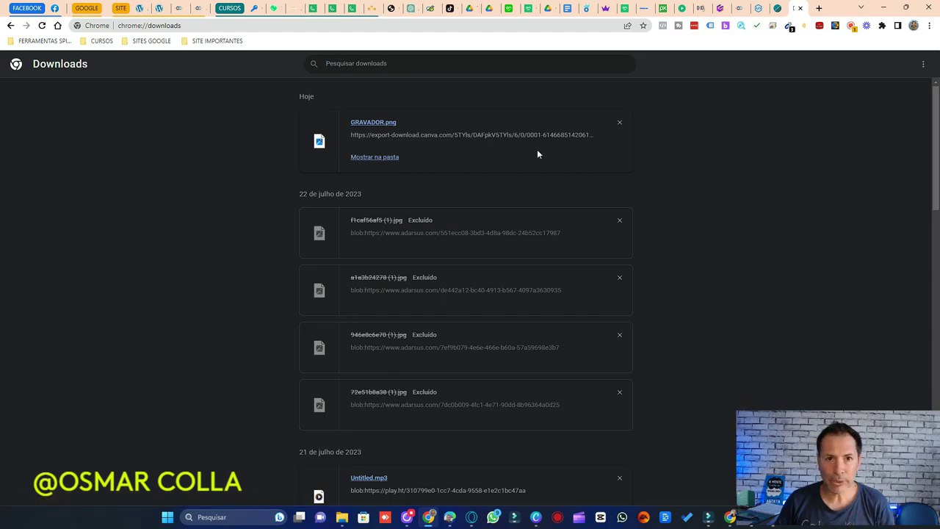
{"action": "left_click", "coordinate": [10, 25]}
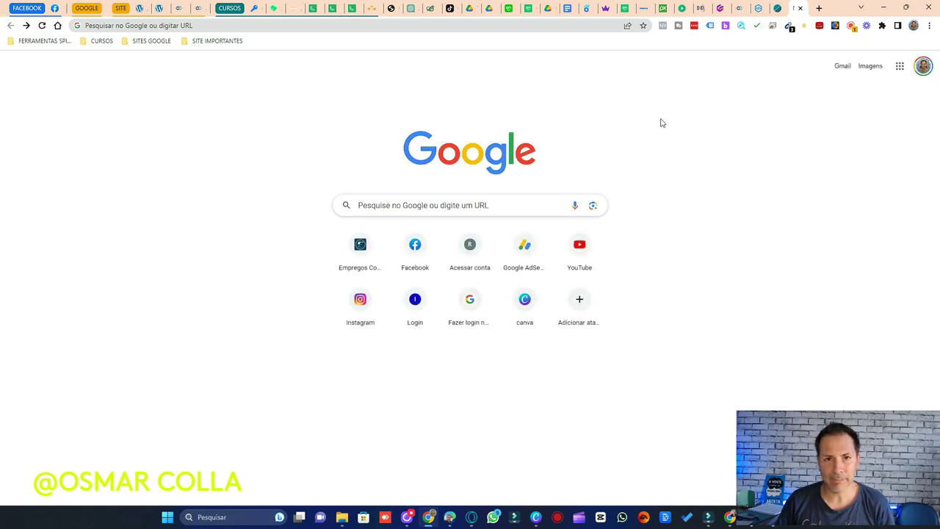
View the Google password manager from the autofill and passwords settings, and close its tab
{"action": "left_click", "coordinate": [930, 26]}
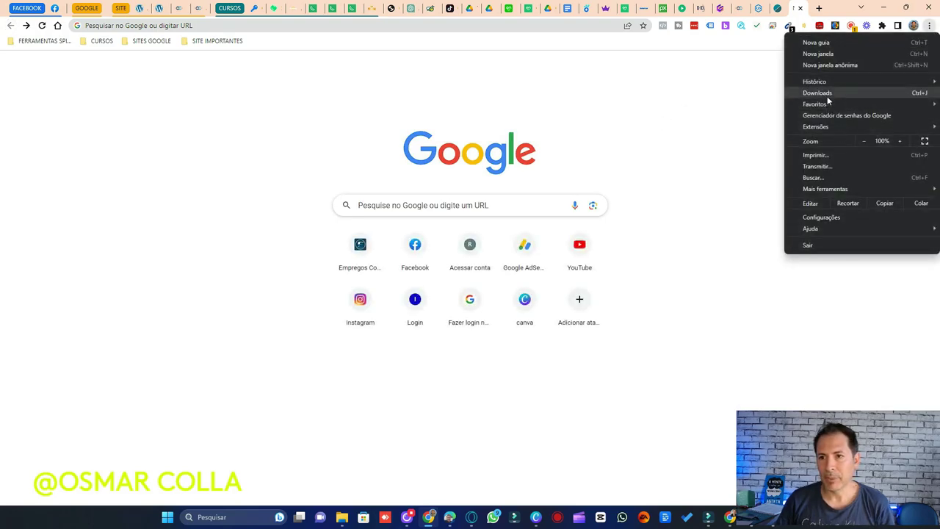
{"action": "mouse_move", "coordinate": [832, 107]}
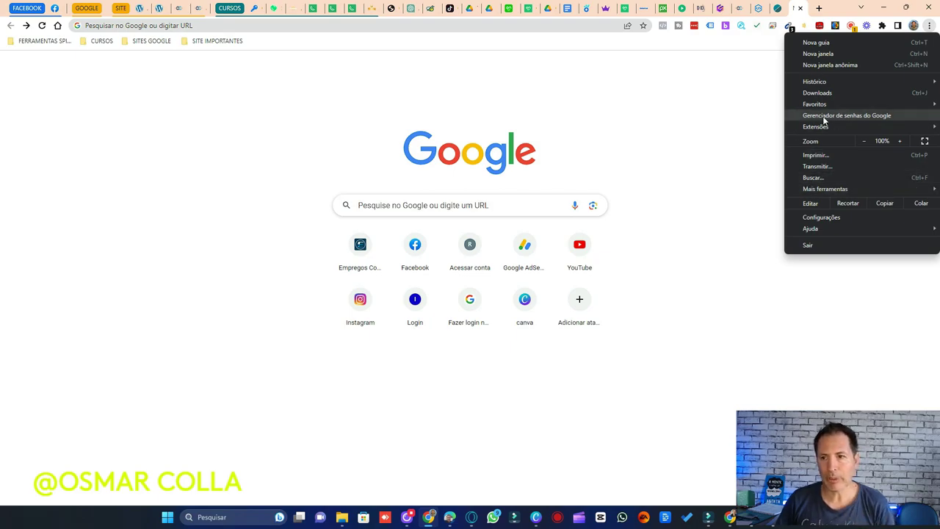
{"action": "left_click", "coordinate": [830, 219]}
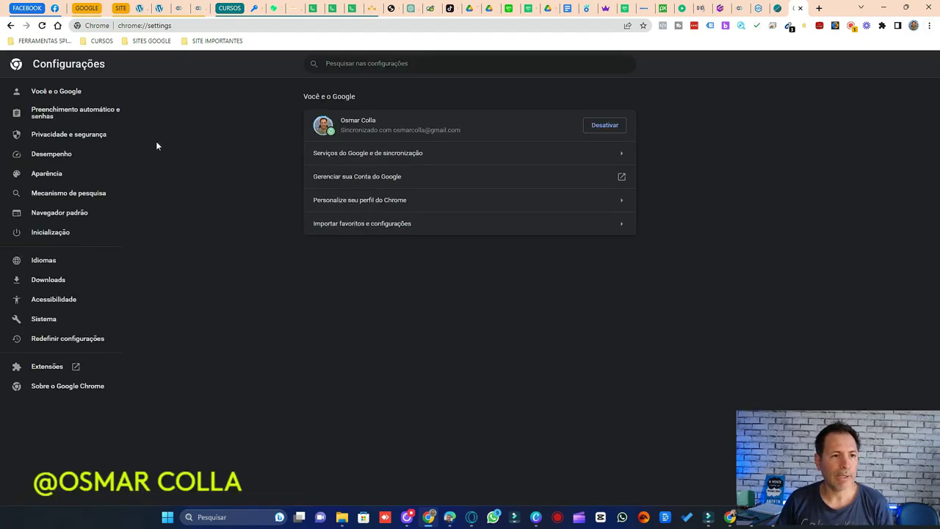
{"action": "left_click", "coordinate": [78, 118]}
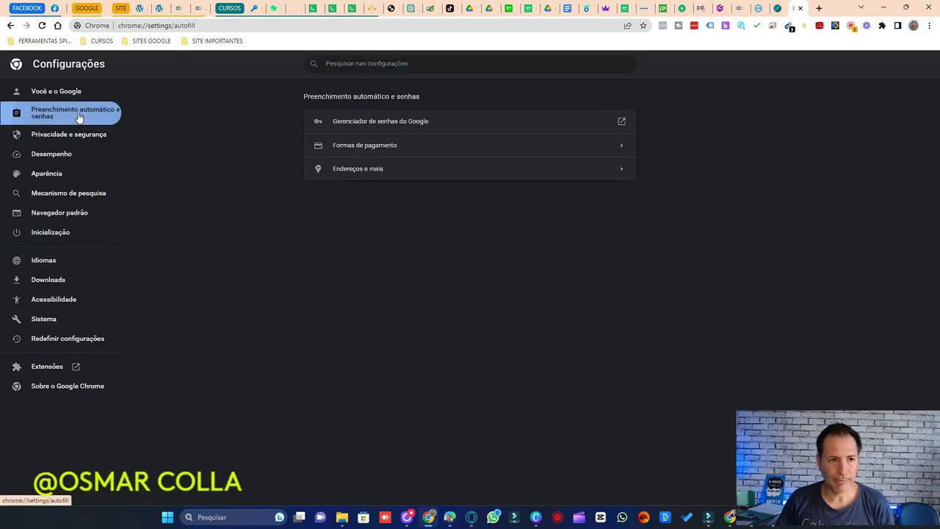
{"action": "left_click", "coordinate": [448, 123]}
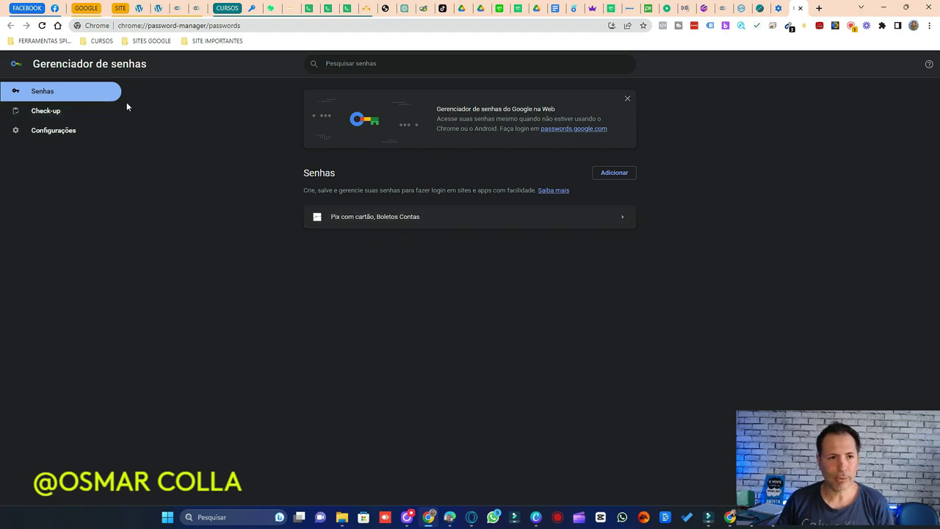
{"action": "left_click", "coordinate": [800, 9]}
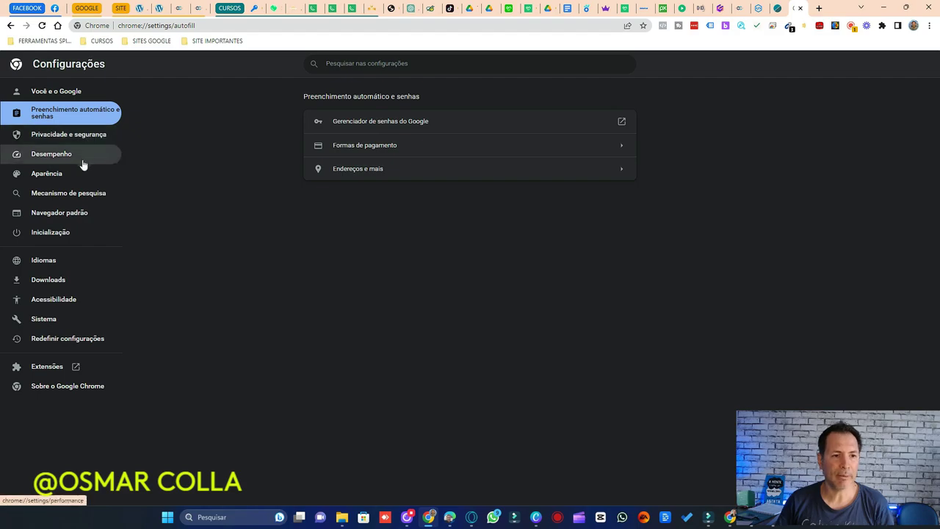
Review the advanced and basic options for removing browsing data in the privacy and security settings, and cancel without removing anything
{"action": "left_click", "coordinate": [83, 136]}
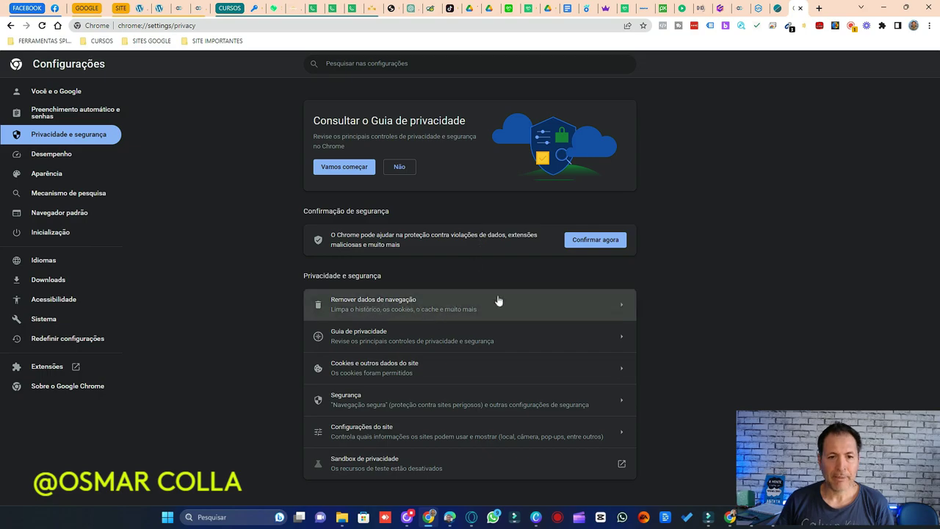
{"action": "left_click", "coordinate": [437, 310]}
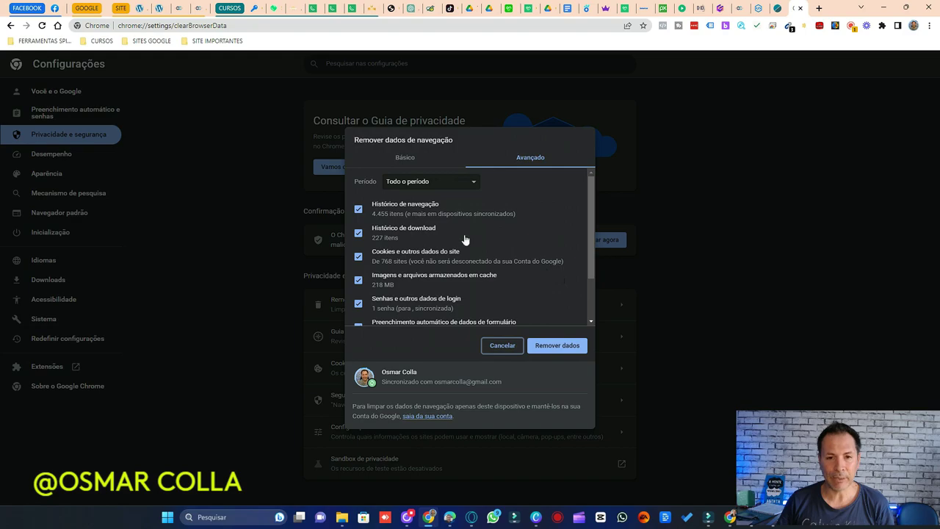
{"action": "left_click", "coordinate": [533, 175]}
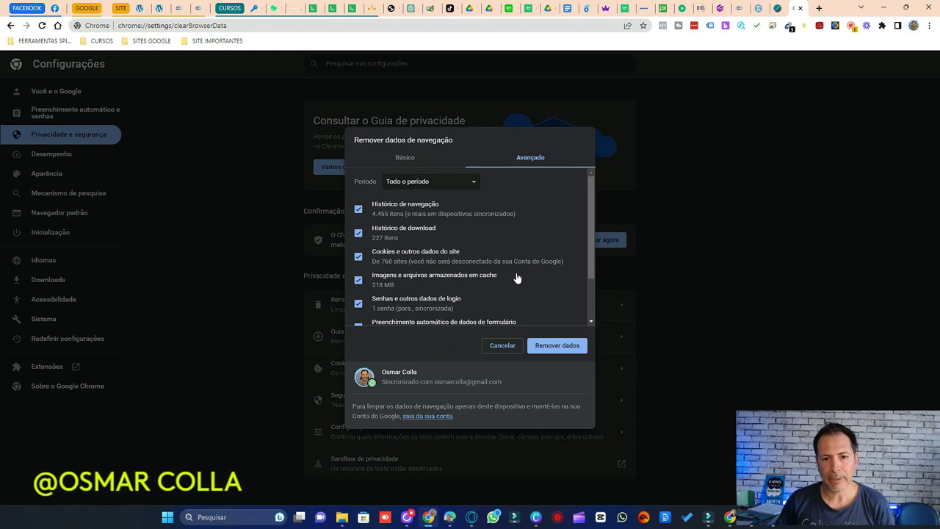
{"action": "scroll", "coordinate": [425, 254], "scroll_direction": "down", "scroll_amount": 2}
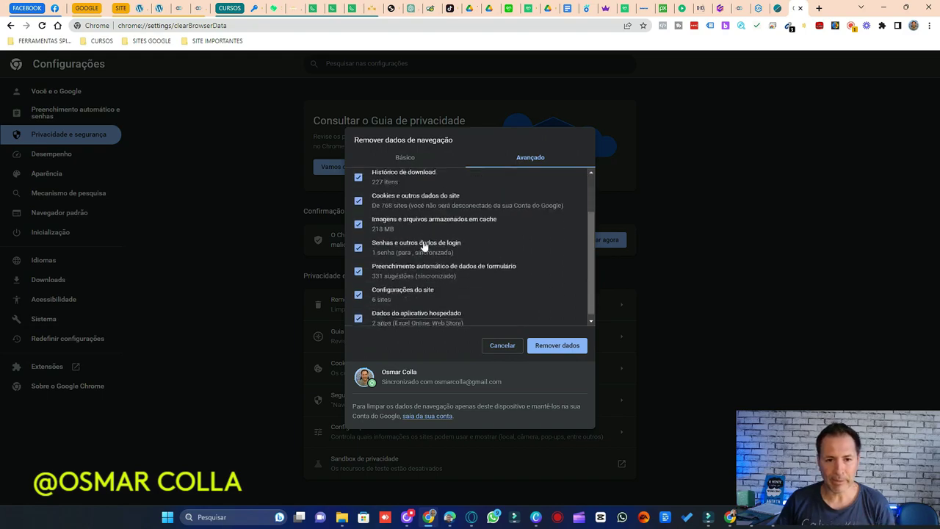
{"action": "scroll", "coordinate": [525, 275], "scroll_direction": "up", "scroll_amount": 2}
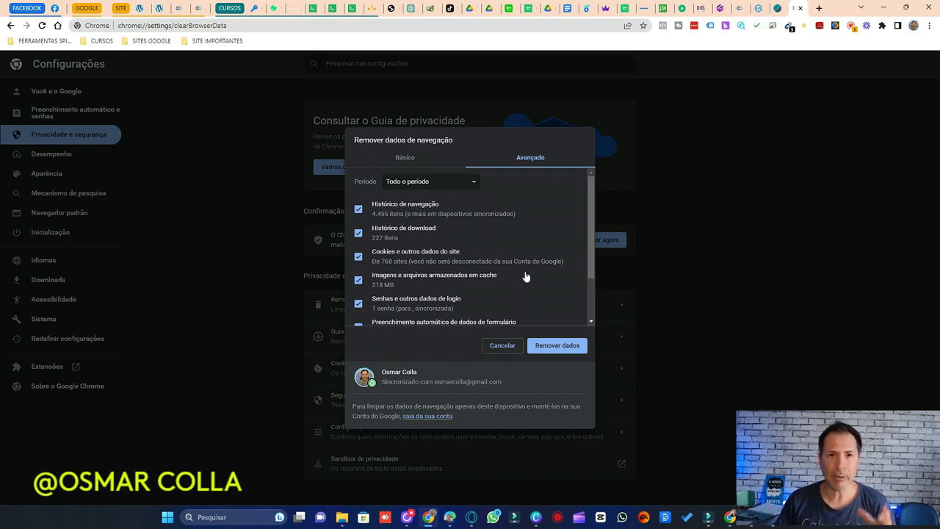
{"action": "left_click", "coordinate": [419, 158]}
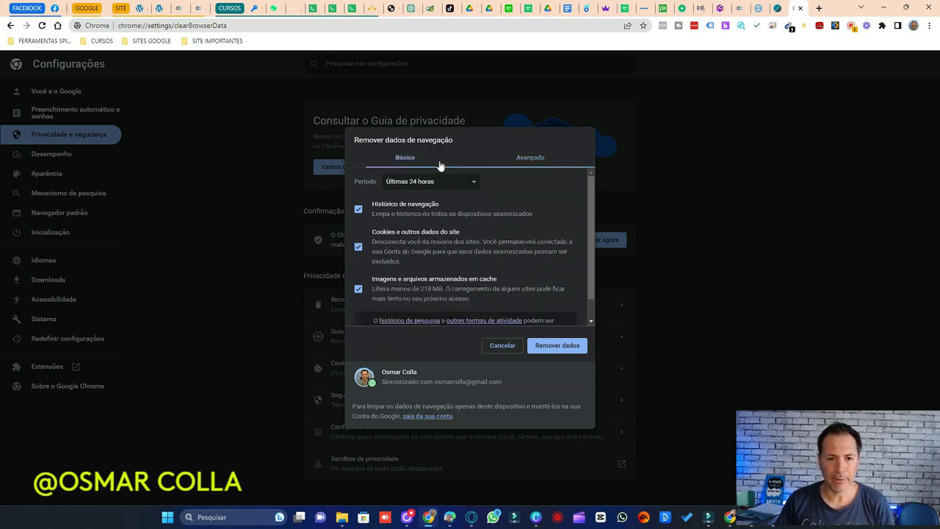
{"action": "left_click", "coordinate": [503, 345]}
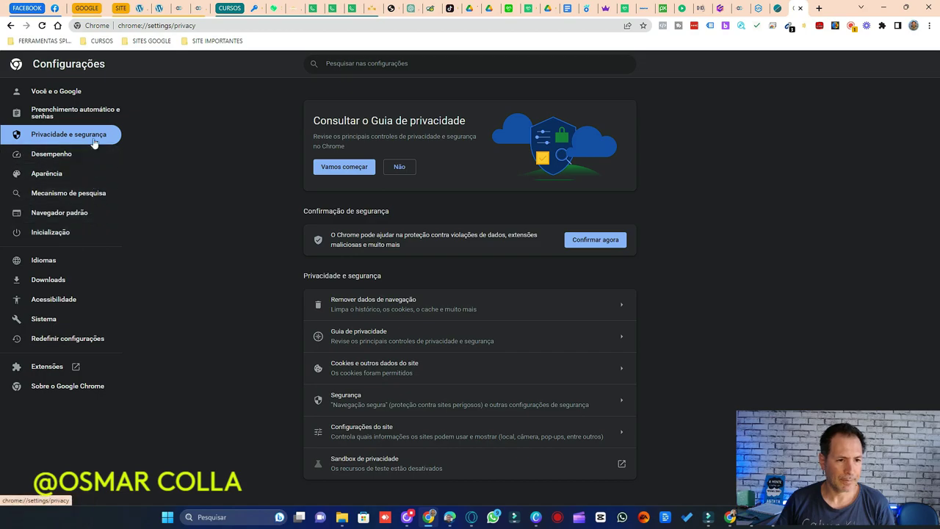
View the details of the saved "Pix com cartão, Boletos Contas" login in the Google password manager, and return to the password list
{"action": "left_click", "coordinate": [81, 112]}
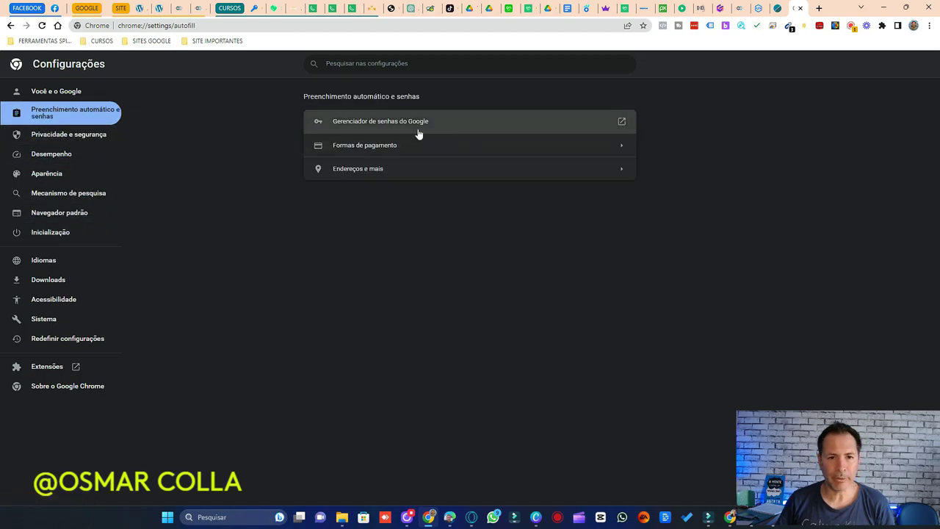
{"action": "left_click", "coordinate": [463, 121]}
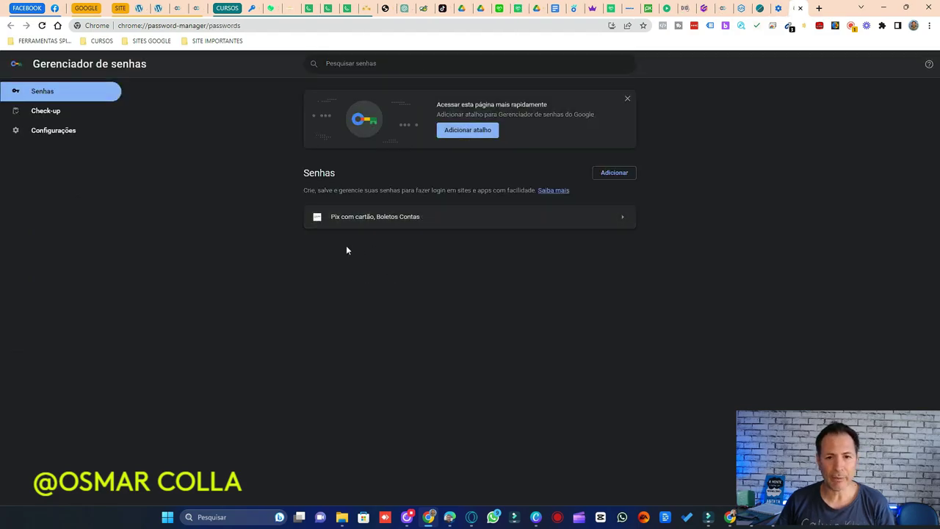
{"action": "left_click", "coordinate": [620, 219]}
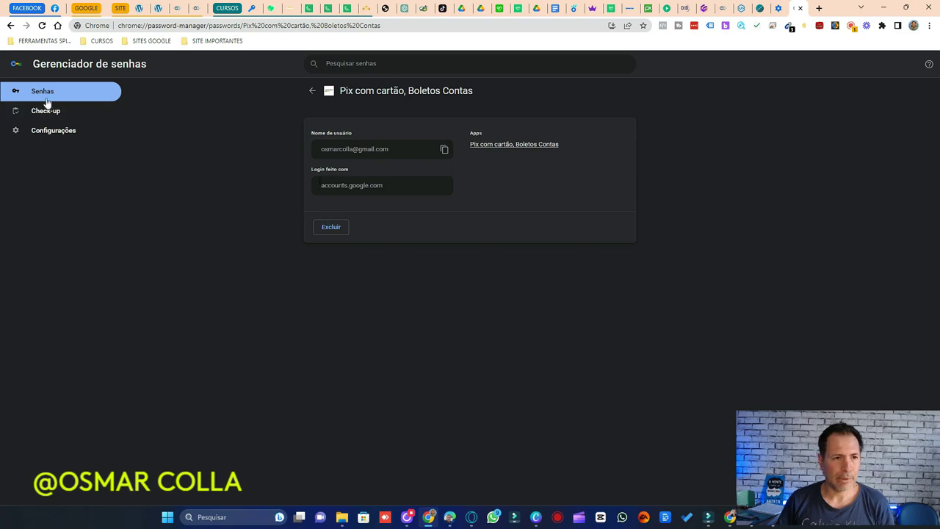
{"action": "left_click", "coordinate": [10, 26]}
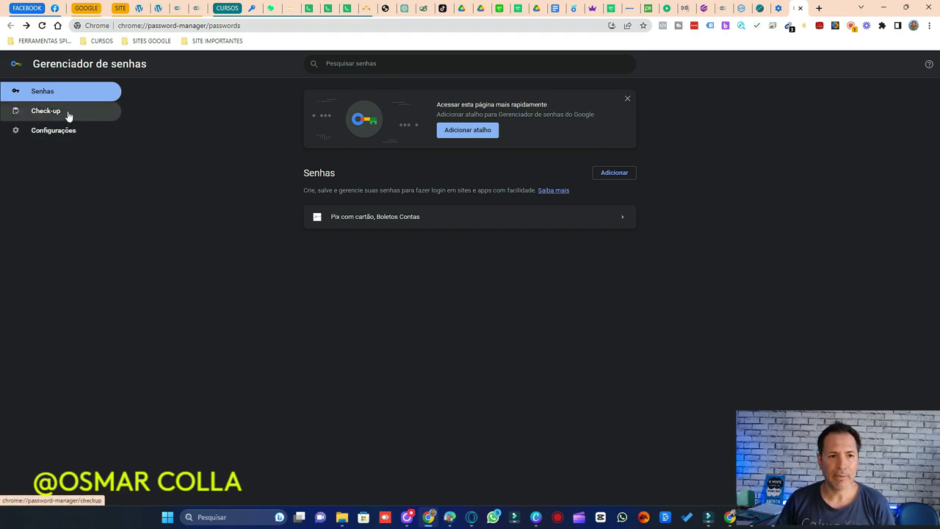
Run the password check-up, return to the password list, and close the password manager tab
{"action": "left_click", "coordinate": [44, 110]}
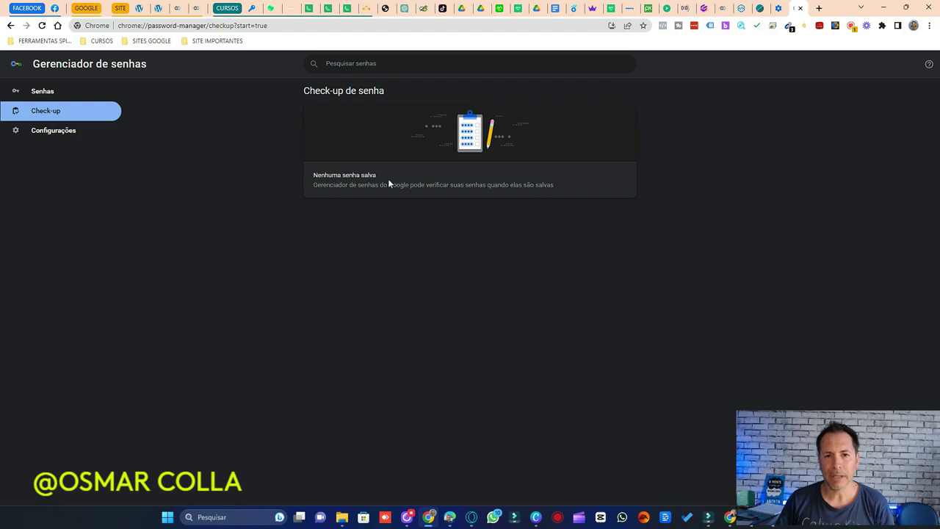
{"action": "left_click", "coordinate": [11, 25]}
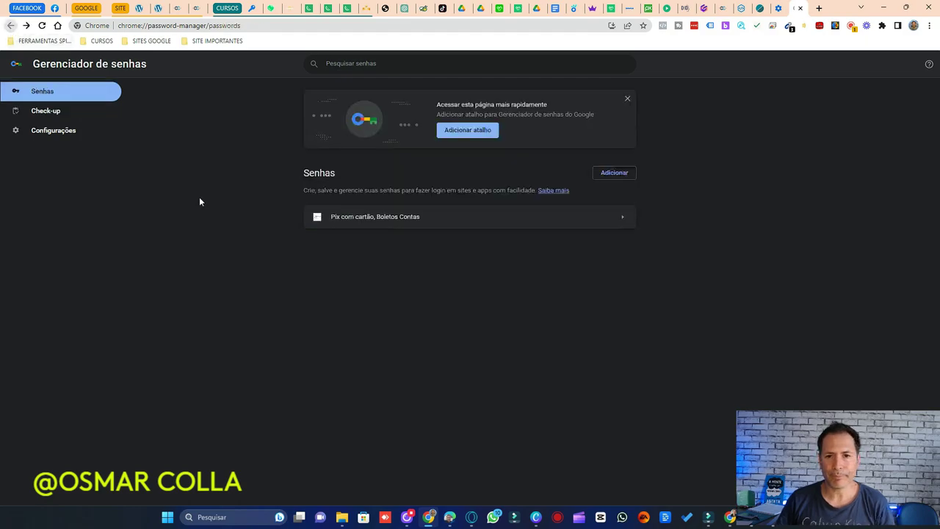
{"action": "left_click", "coordinate": [801, 8]}
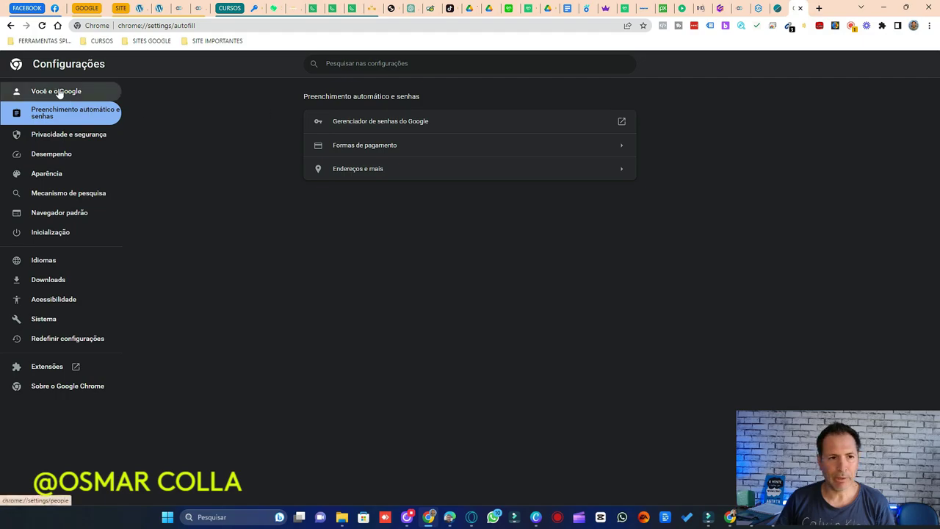
Examine the form for adding a new password in the Google password manager, cancel it, and close the tab
{"action": "left_click", "coordinate": [929, 25]}
{"action": "left_click", "coordinate": [849, 115]}
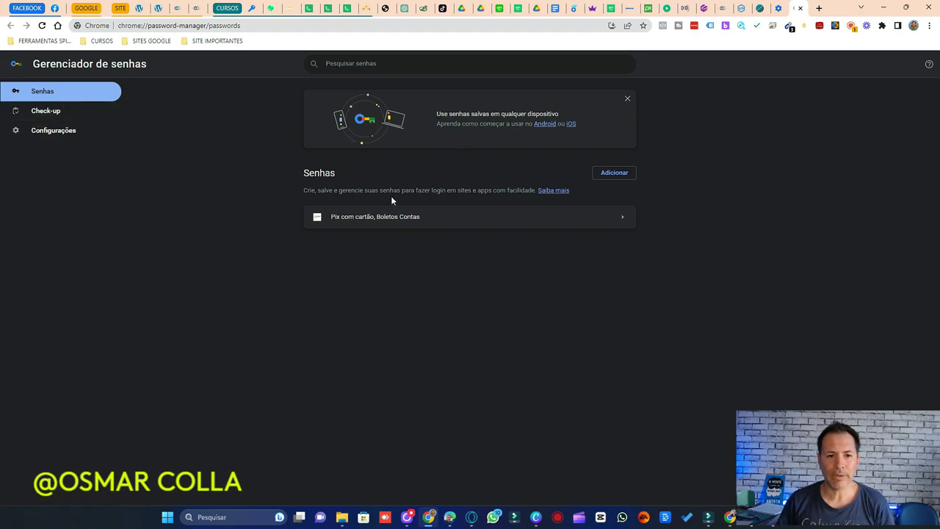
{"action": "left_click", "coordinate": [616, 173]}
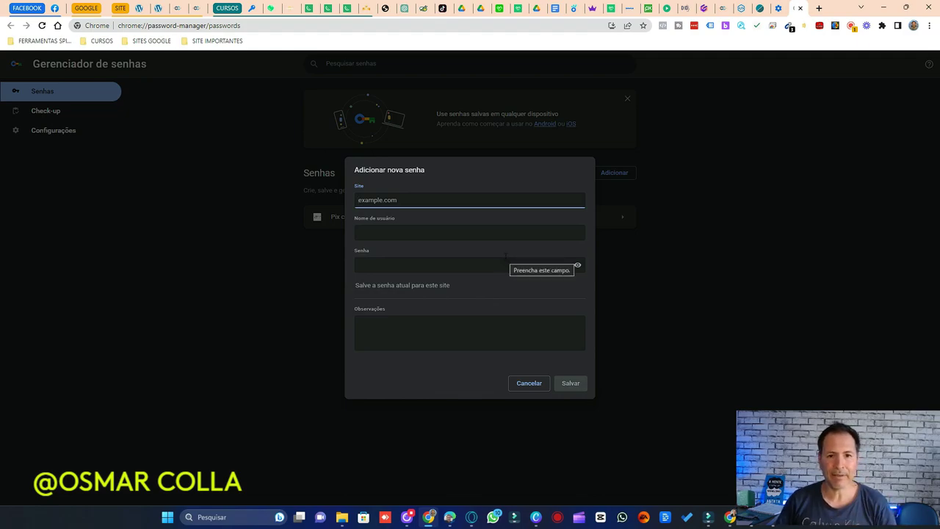
{"action": "left_click", "coordinate": [536, 391]}
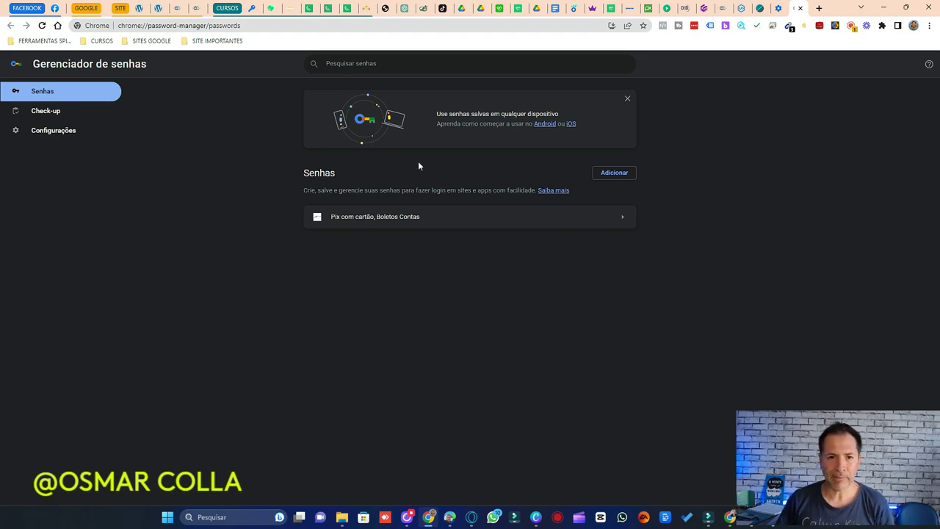
{"action": "left_click", "coordinate": [800, 8]}
{"action": "left_click", "coordinate": [929, 25]}
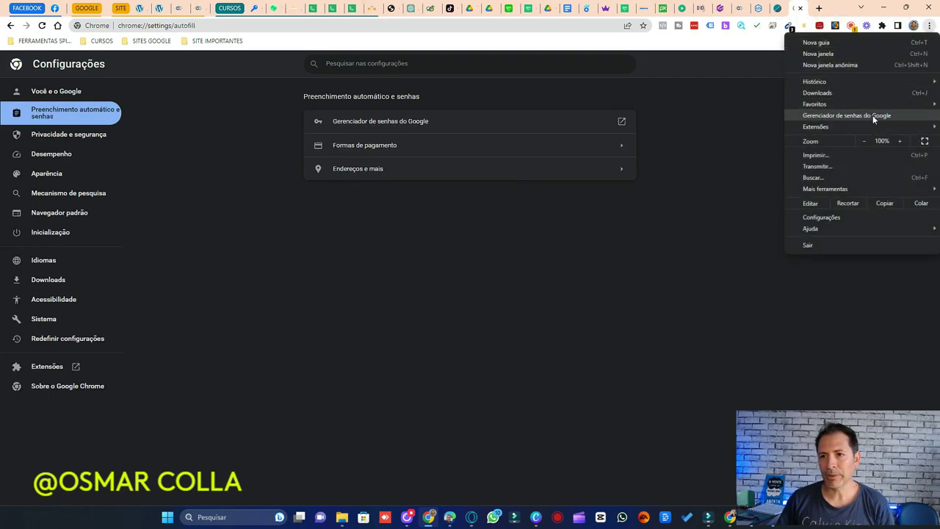
{"action": "left_click", "coordinate": [744, 109]}
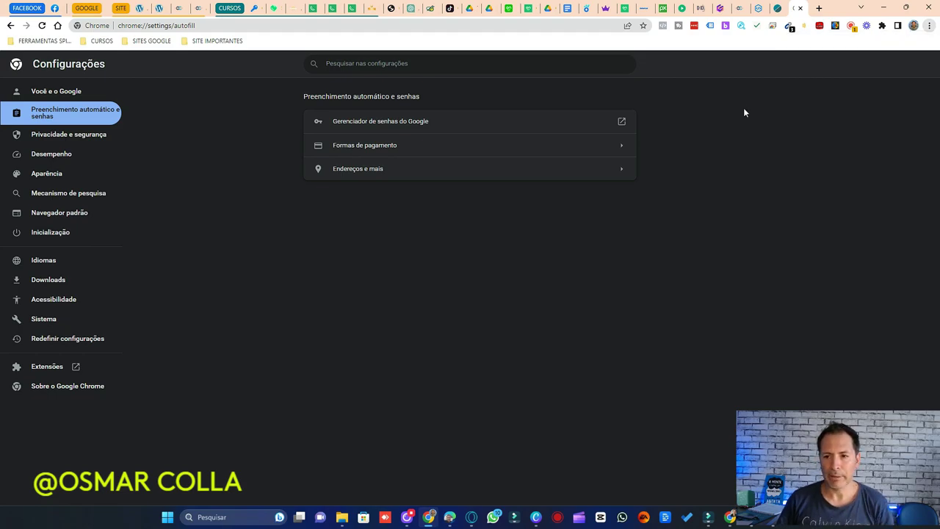